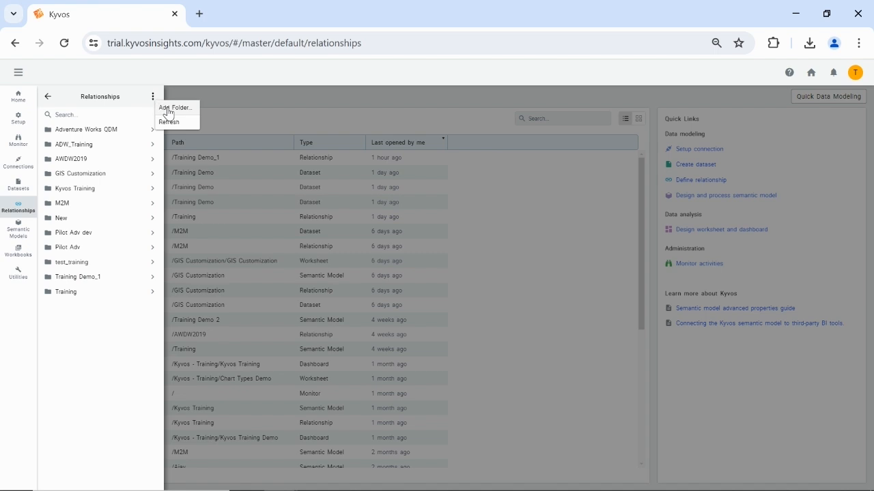
Add a relationships folder named Kyvos_Training_1 and create a new relationship inside it
click(175, 108)
text(Kyv)
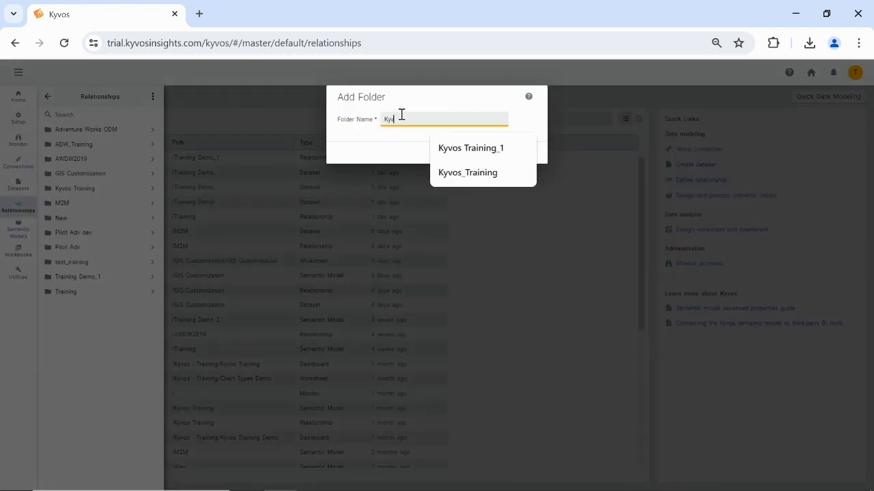
text(os_Training_1)
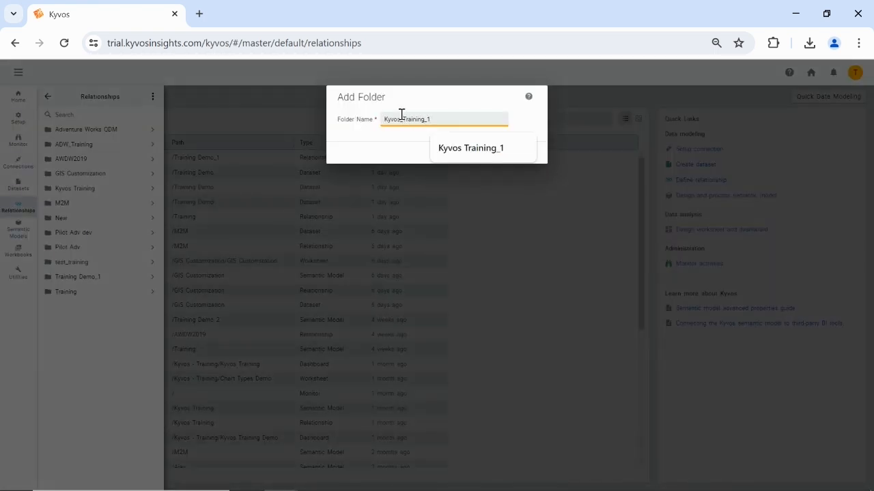
click(531, 121)
click(522, 155)
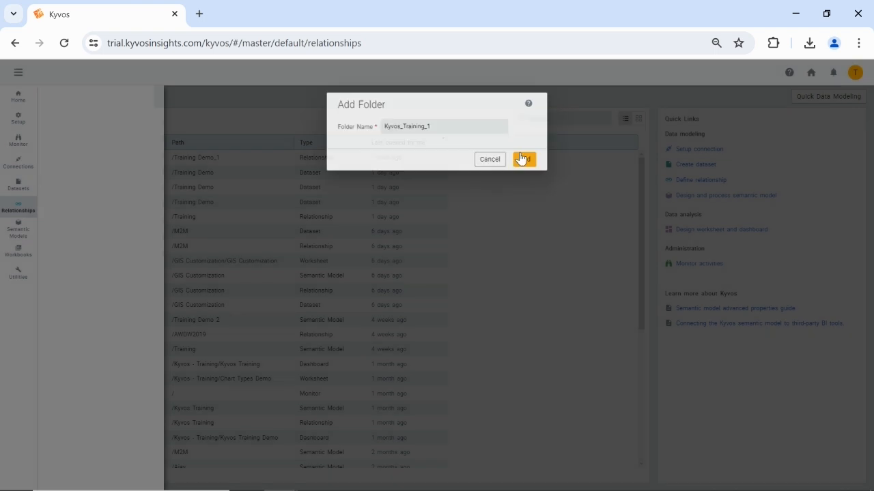
click(149, 98)
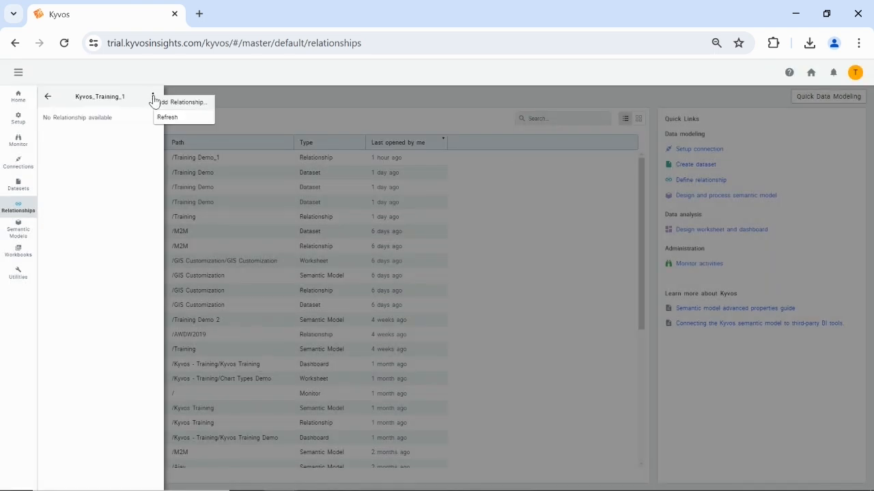
click(172, 110)
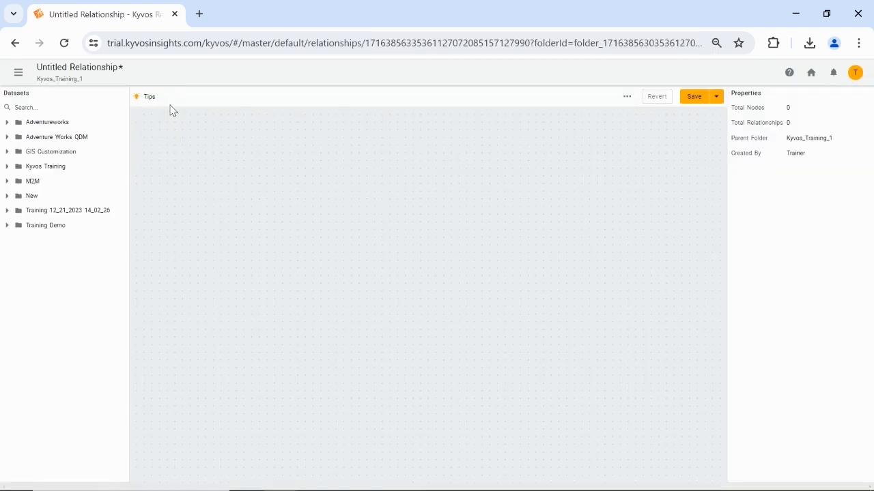
Place the FactInternetSales dataset from the Training Demo folder on the canvas and review its available node types
click(28, 109)
click(25, 269)
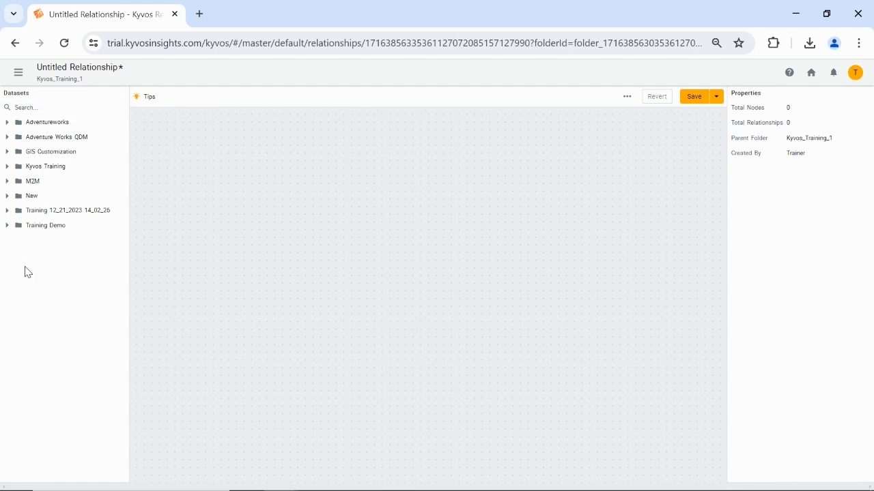
click(7, 228)
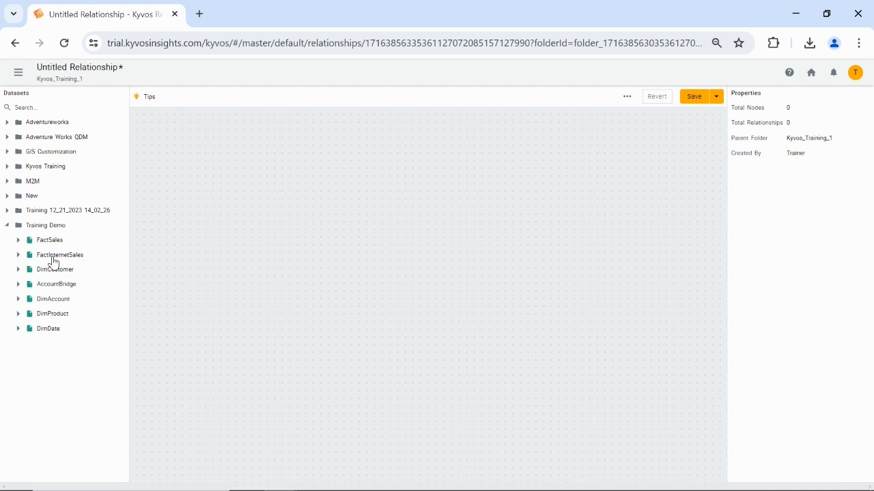
drag(55, 260, 426, 219)
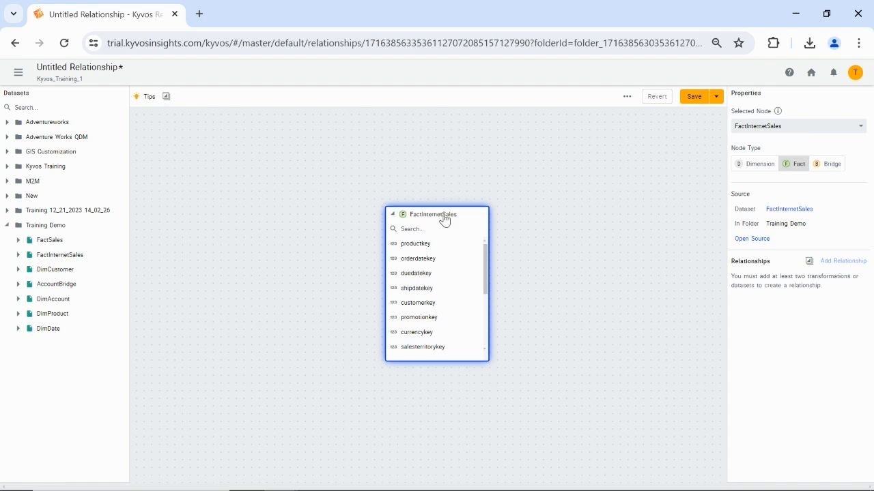
right_click(445, 219)
mouse_move(479, 250)
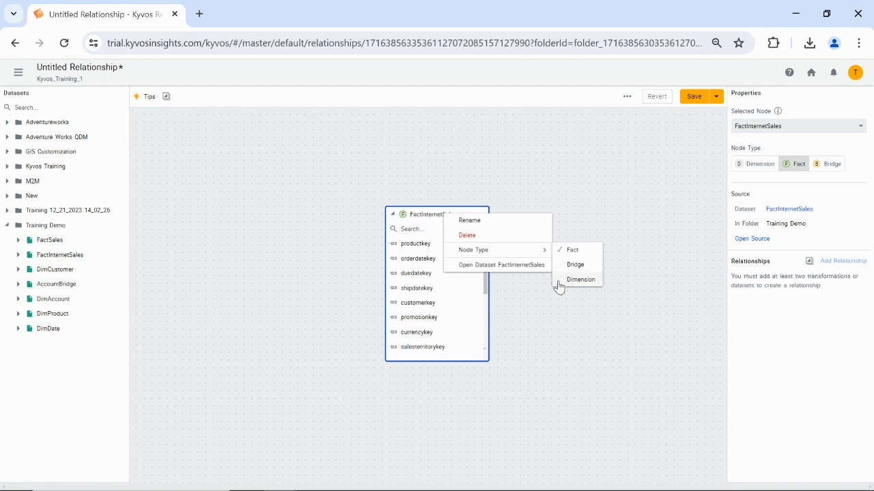
click(434, 218)
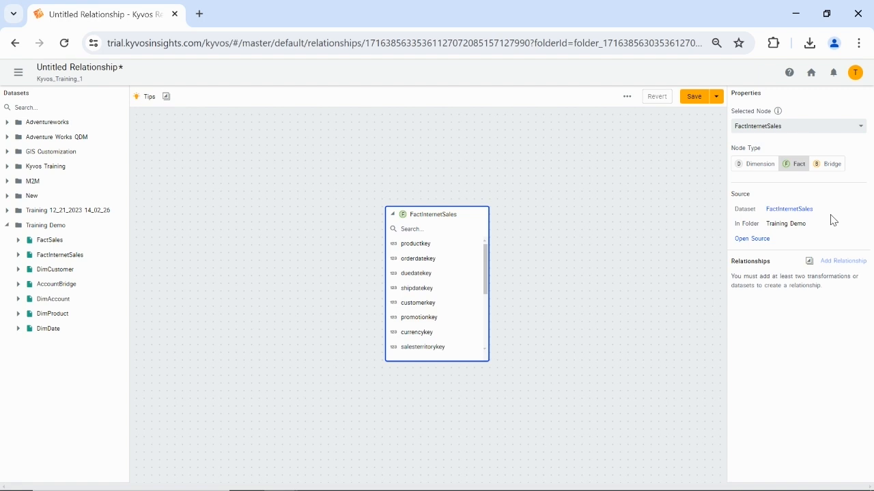
Add the DimProduct, DimDate and DimCustomer datasets to the canvas around FactInternetSales
drag(55, 314, 275, 175)
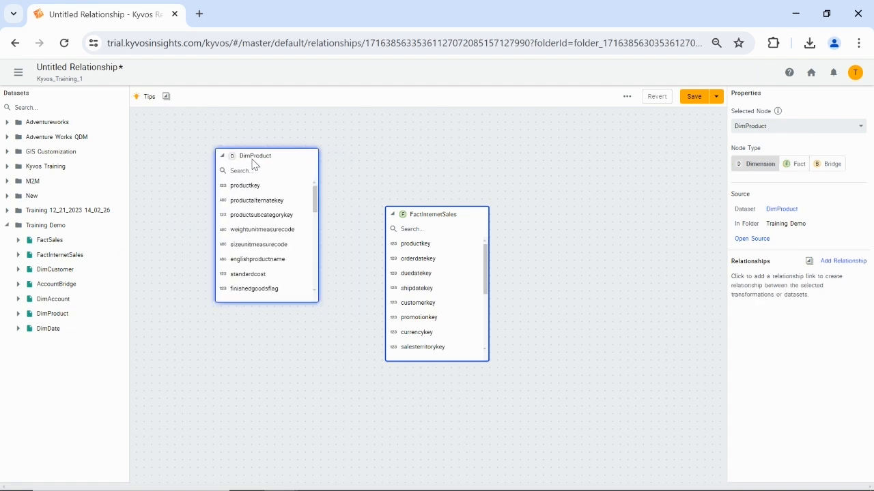
drag(47, 328, 242, 339)
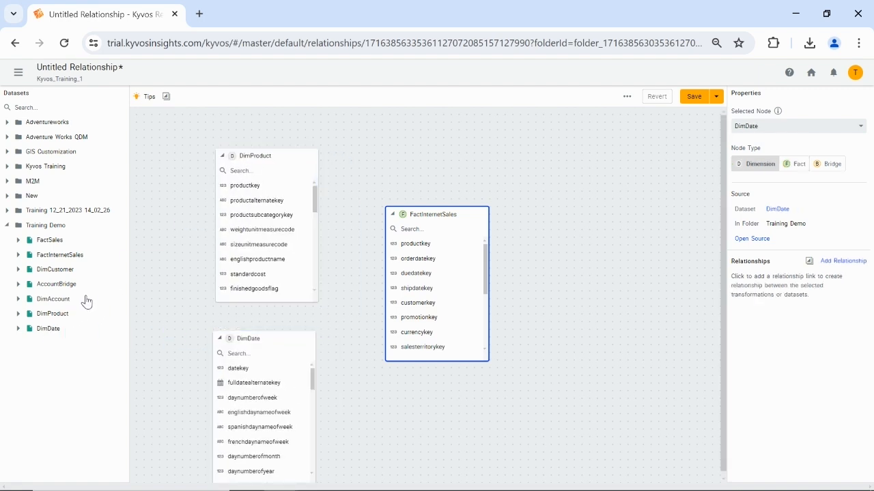
drag(55, 270, 584, 344)
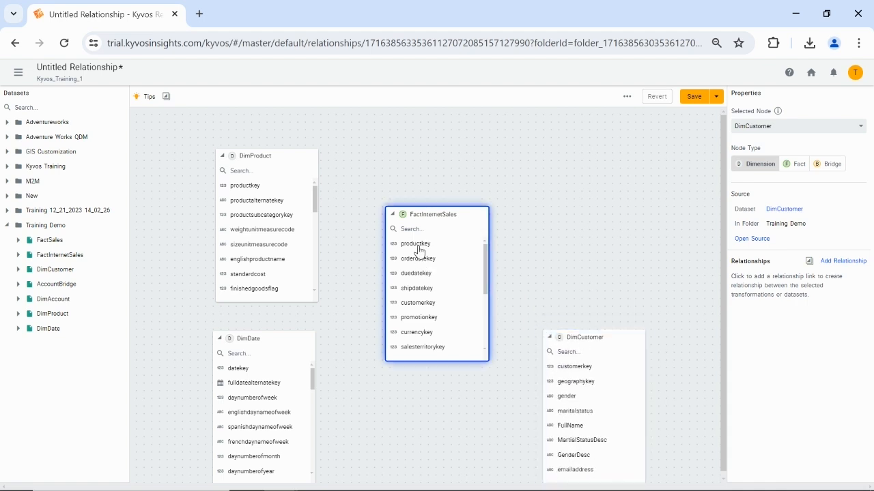
Try to link productkey in FactInternetSales to productalternatekey in DimProduct
drag(419, 251, 292, 207)
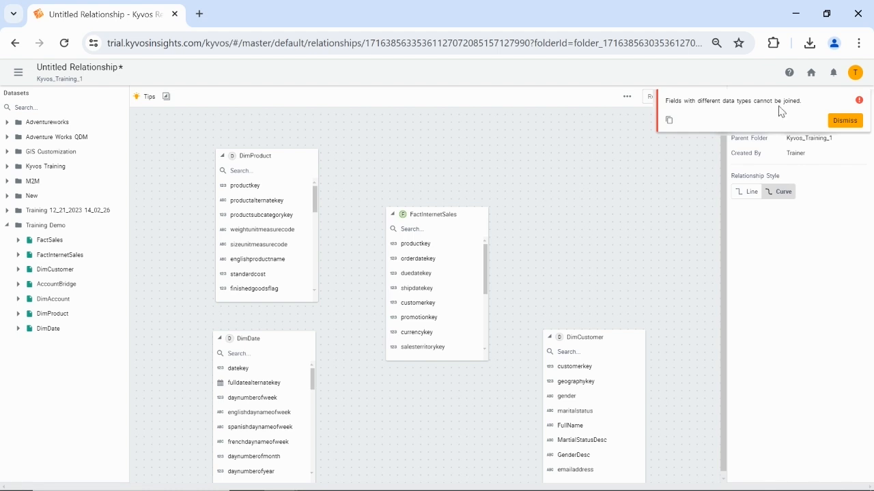
click(836, 123)
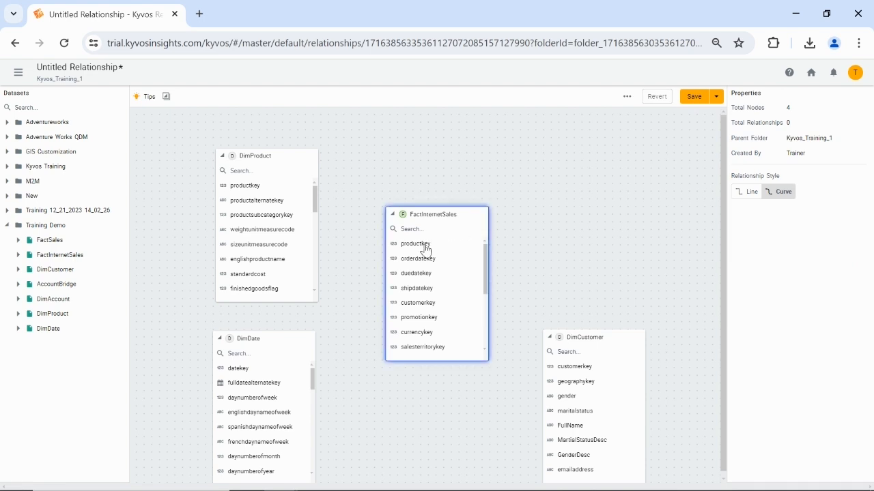
Link FactInternetSales to DimProduct on productkey, to DimDate from orderdatekey to datekey, and to DimCustomer on customerkey
drag(416, 249, 283, 187)
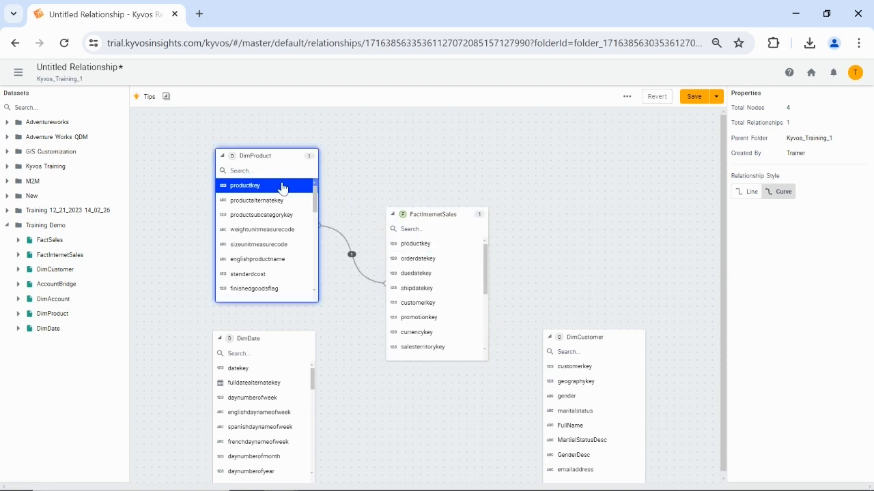
click(361, 247)
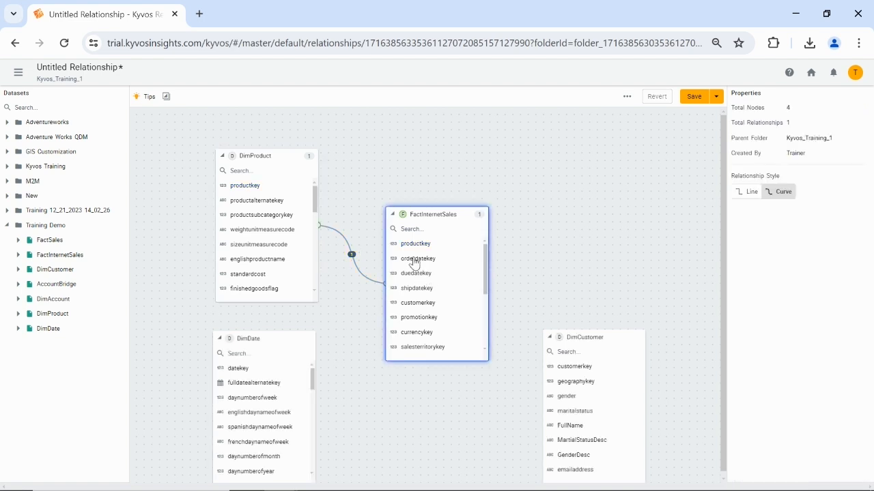
drag(414, 259, 259, 375)
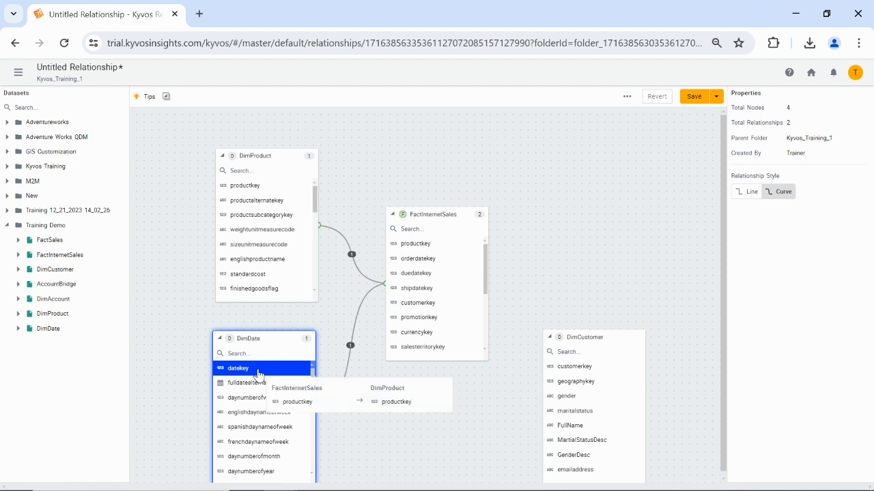
click(412, 306)
drag(412, 308, 578, 371)
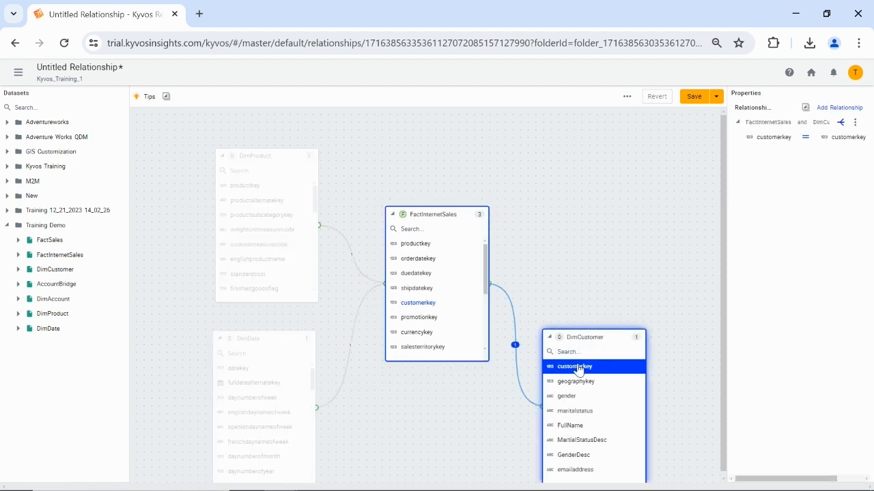
click(545, 283)
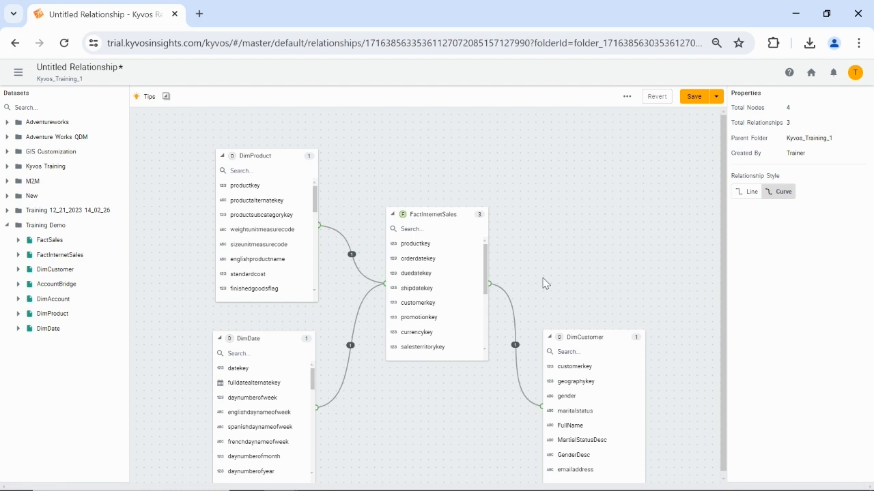
Inspect the link between FactInternetSales and DimCustomer, and validate the whole relationship
click(516, 345)
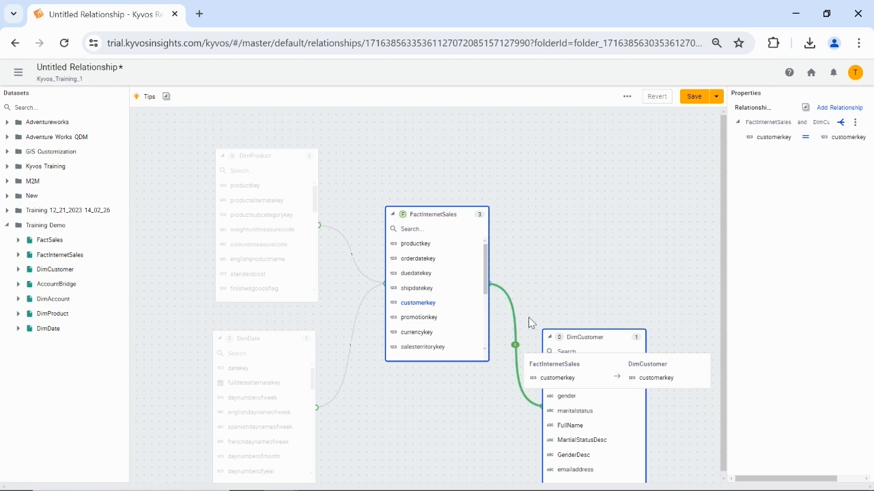
click(556, 268)
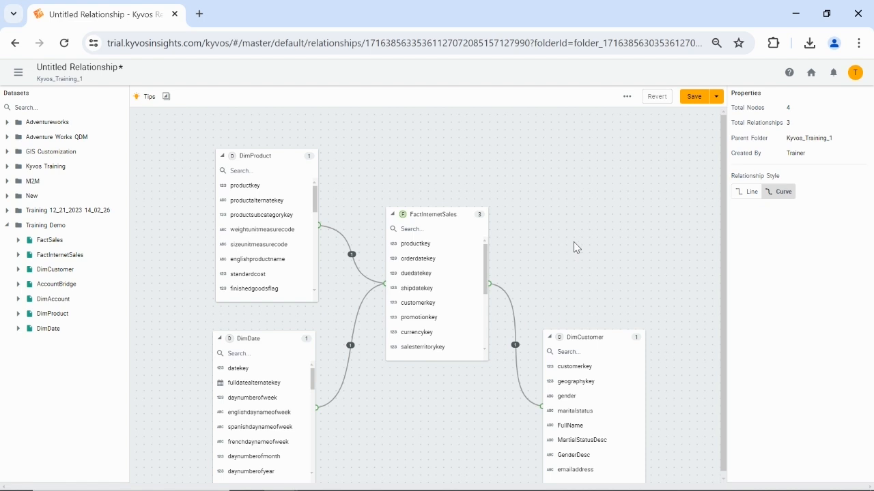
click(627, 98)
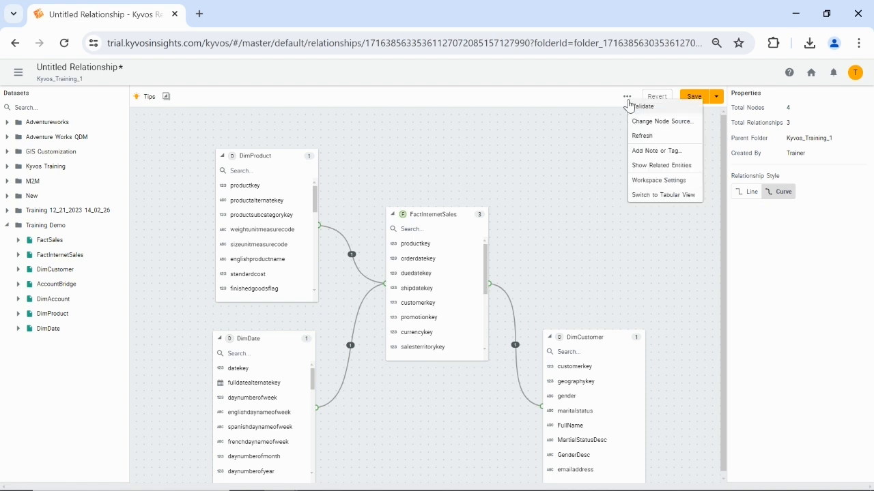
click(638, 108)
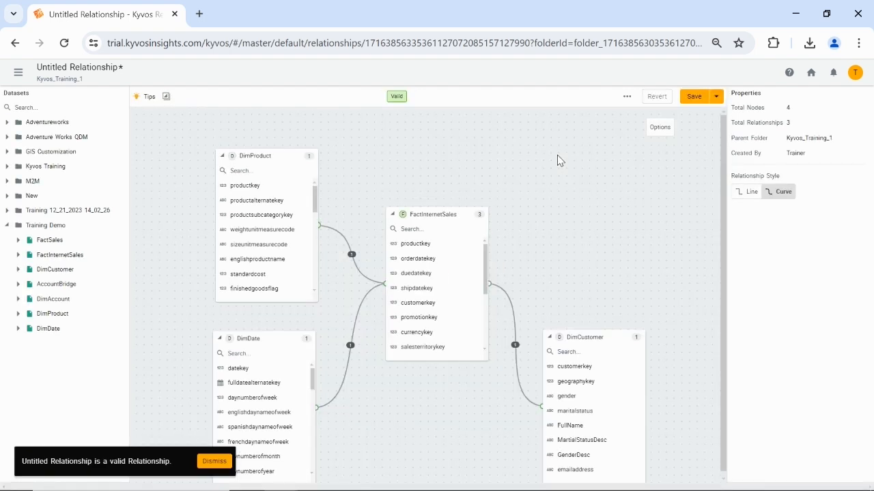
Save the relationship in the Kyvos_Training_1 folder under the name Demo
click(694, 100)
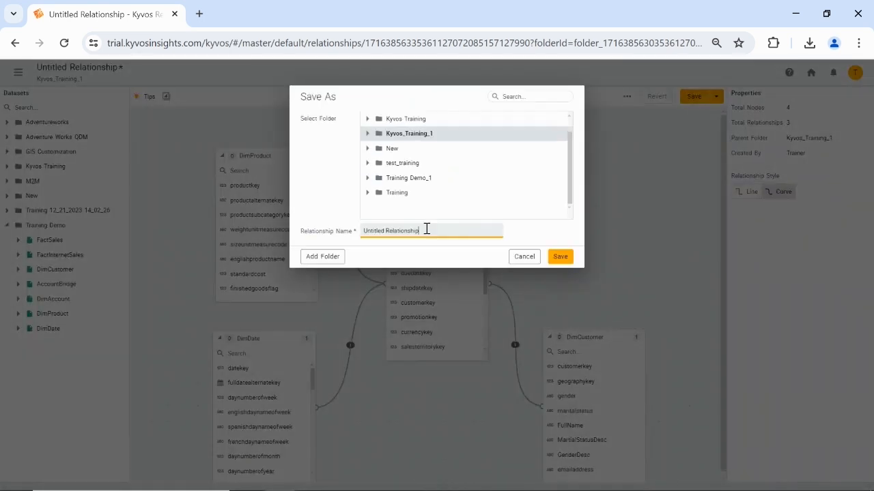
triple_click(425, 228)
key(BackSpace)
text(Demo)
click(560, 256)
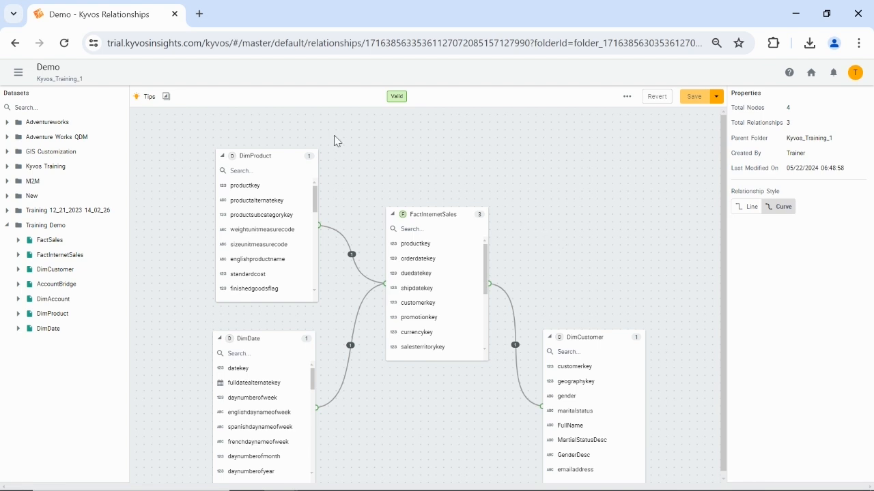
Collapse all nodes on the canvas to their linked fields and look through the relationship's additional options
click(166, 97)
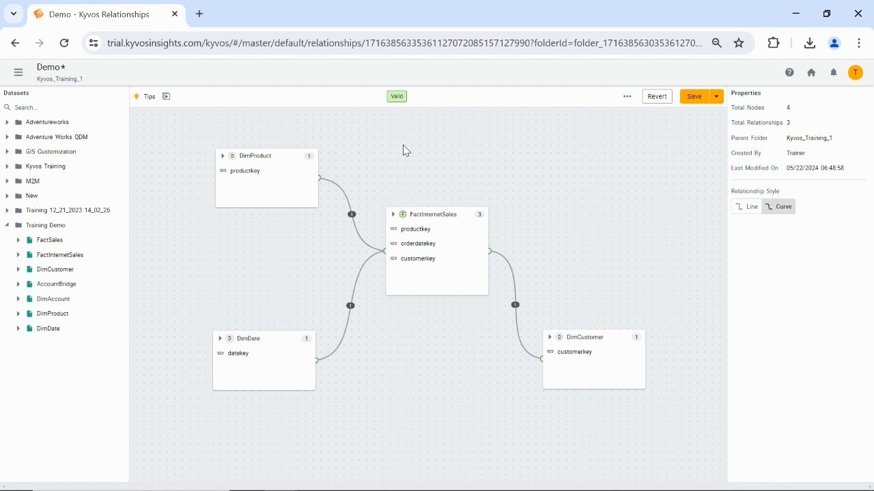
click(626, 97)
click(641, 213)
click(526, 139)
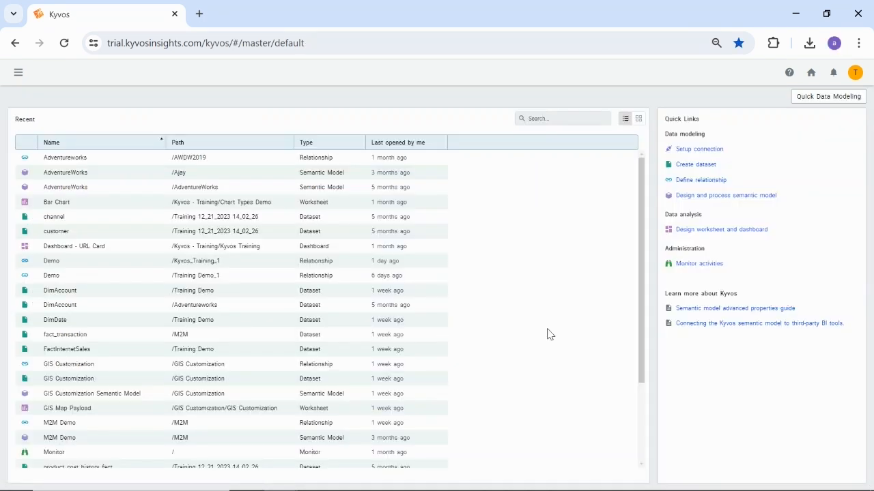
Add a relationships folder named M2M Demo and create a new relationship inside it
click(18, 73)
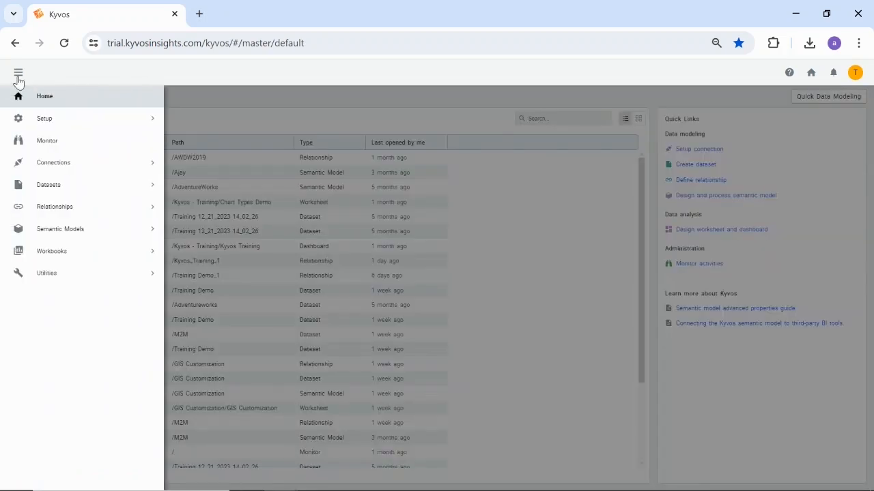
click(59, 206)
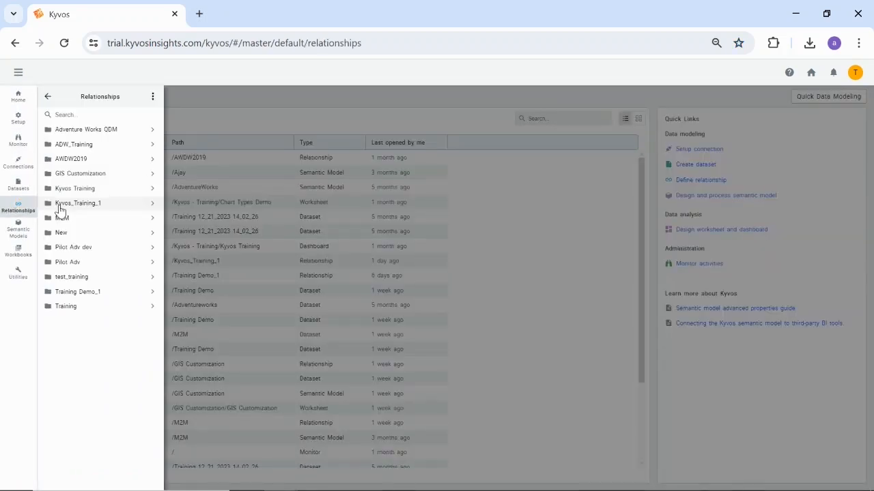
mouse_move(60, 209)
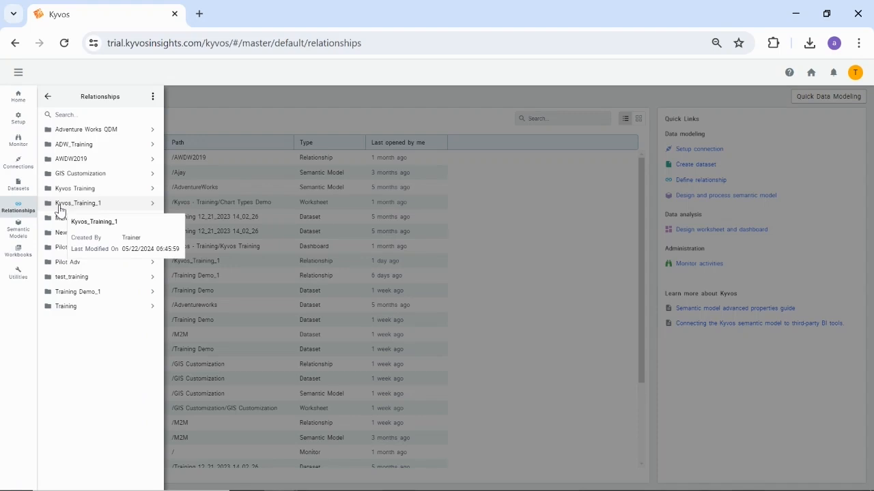
click(153, 102)
click(166, 108)
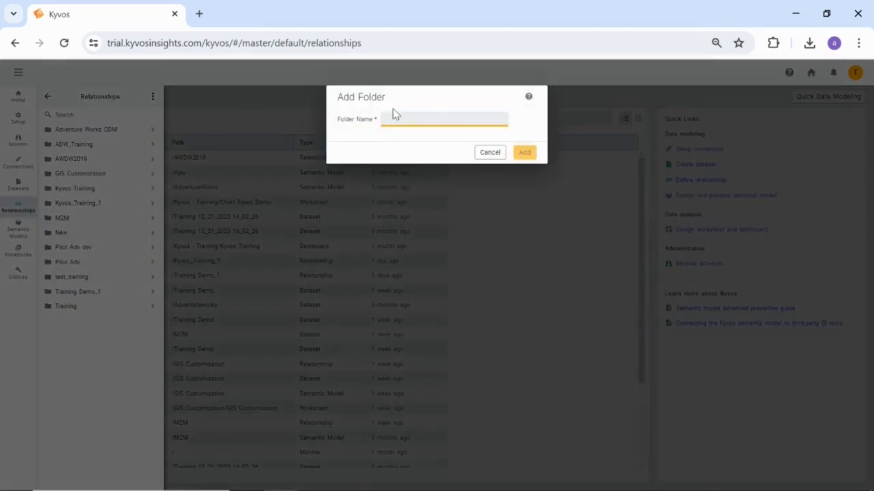
text(M2M Demo)
click(526, 153)
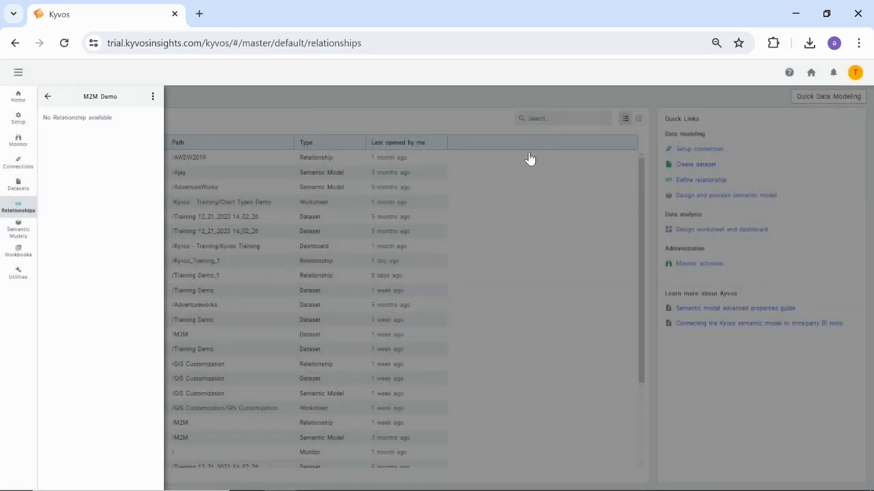
click(153, 97)
click(162, 110)
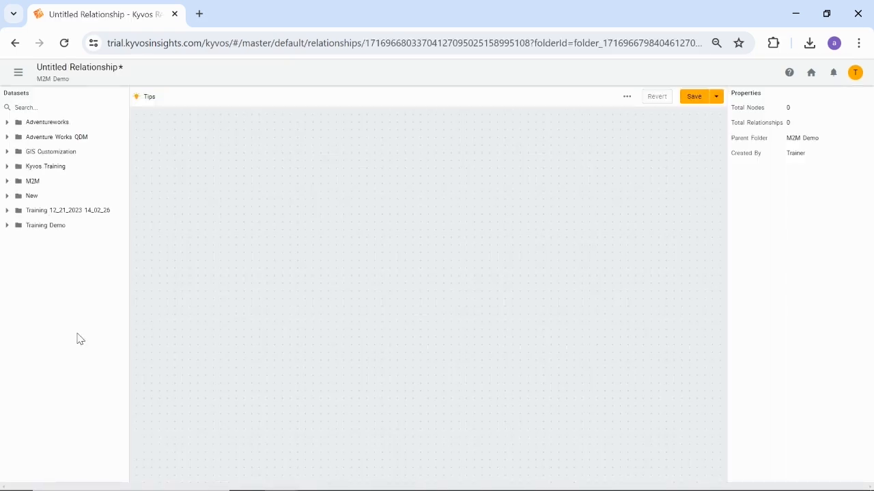
Add FactSales, DimProduct, DimCustomer, DimDate and DimAccount from the Training Demo folder to the canvas, with the dimensions arranged around FactSales
click(7, 226)
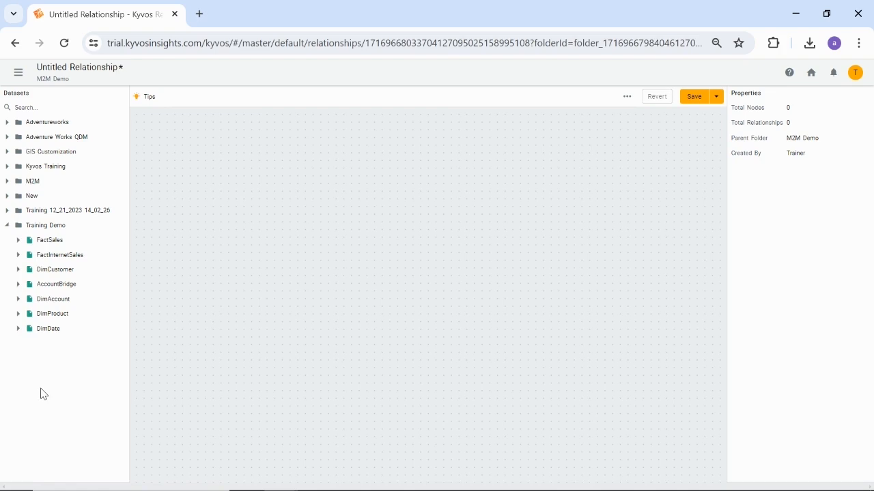
drag(64, 241, 436, 273)
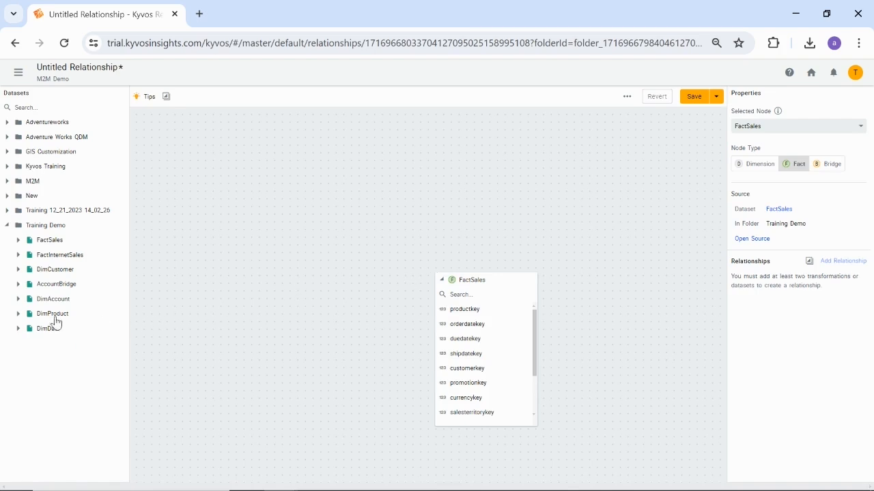
drag(51, 314, 245, 164)
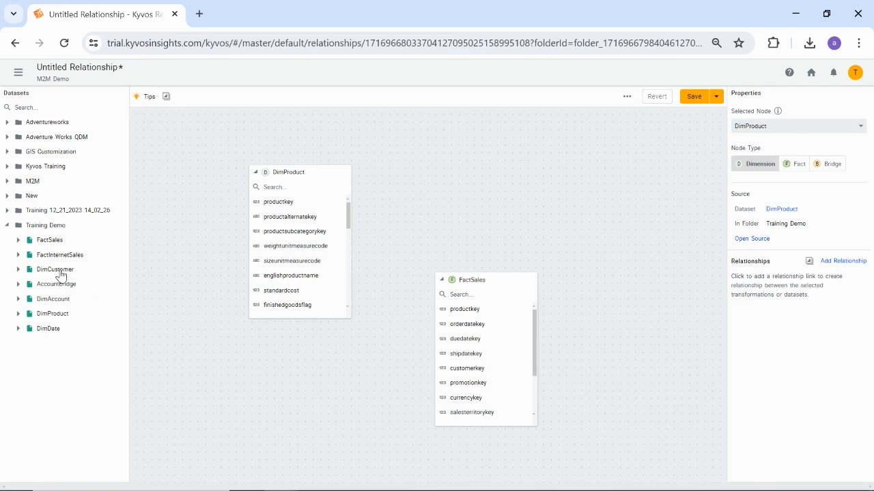
drag(61, 273, 644, 361)
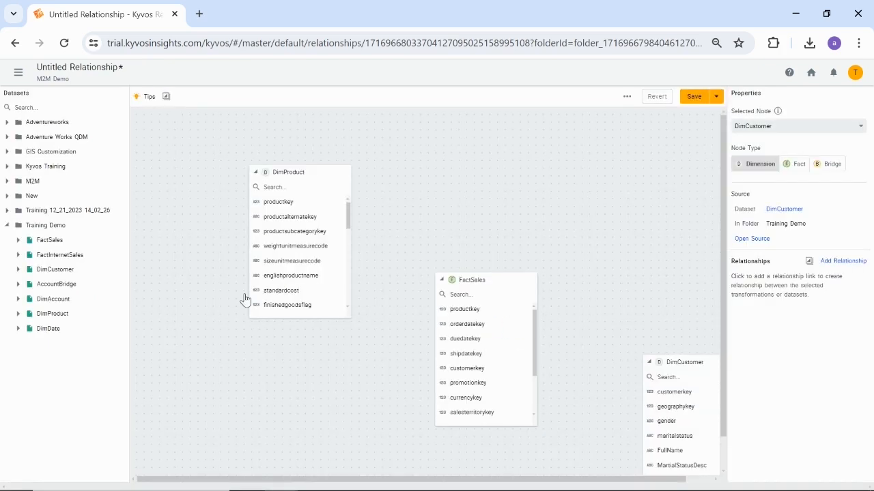
drag(45, 329, 263, 346)
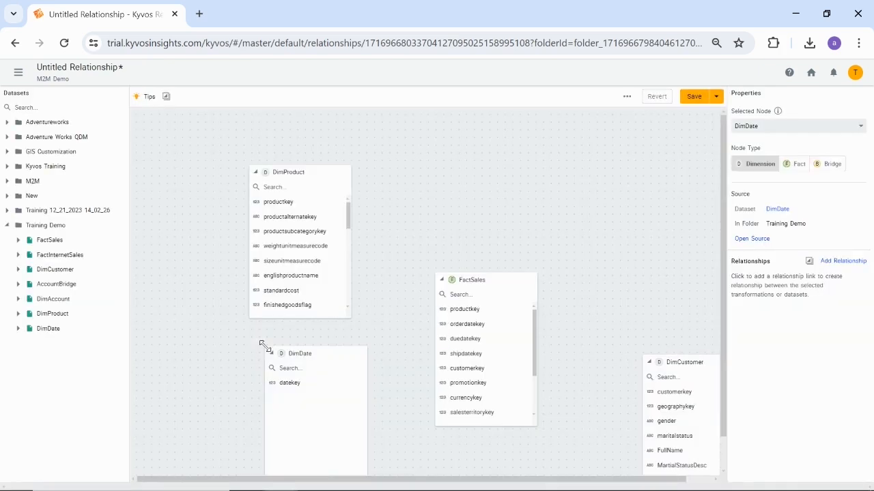
drag(60, 301, 636, 183)
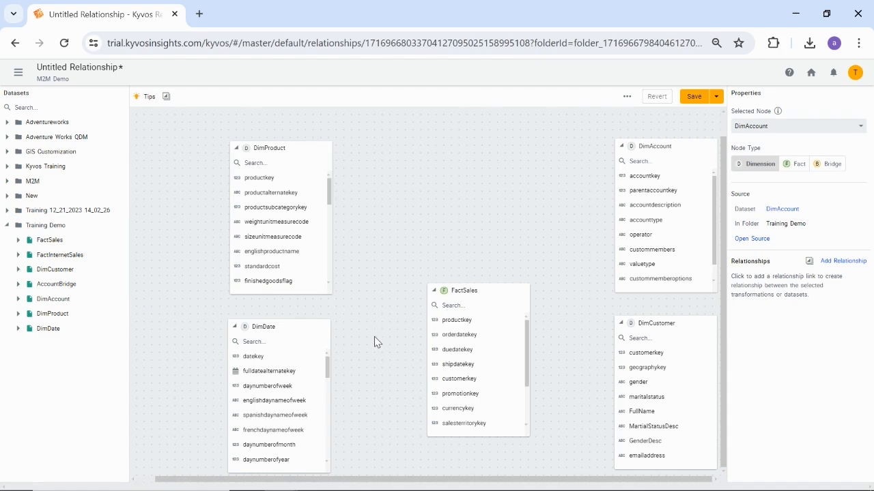
drag(452, 322, 374, 342)
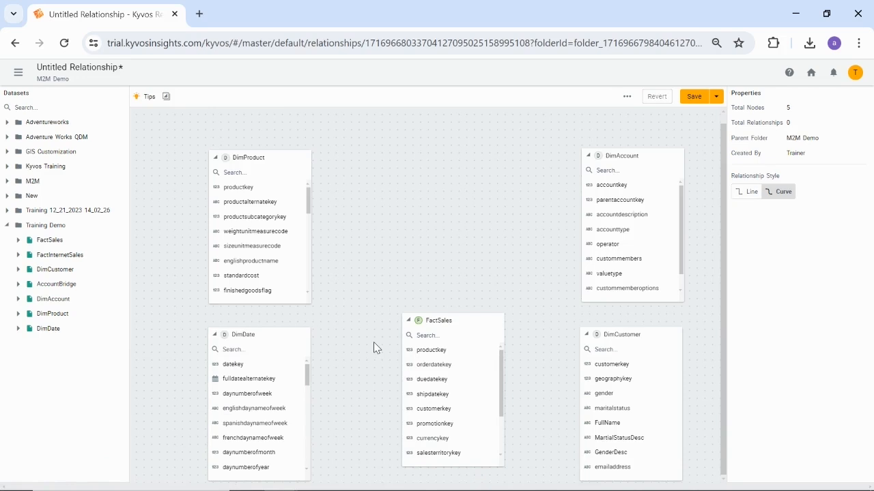
Link FactSales to DimProduct on productkey, to DimDate from orderdatekey to datekey, and to DimCustomer on customerkey
drag(431, 350, 275, 196)
drag(433, 366, 267, 371)
drag(433, 409, 609, 364)
click(528, 340)
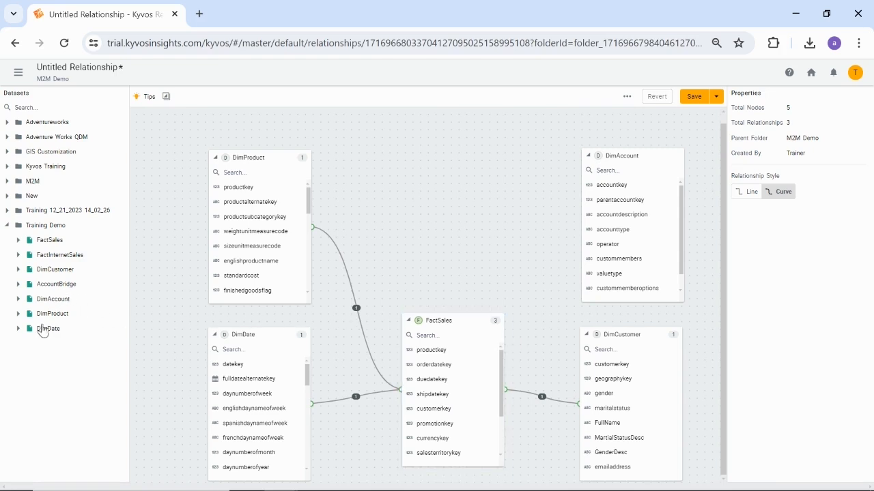
Add the AccountBridge dataset above FactSales, shrink its node, and set its node type to Bridge
drag(53, 285, 421, 160)
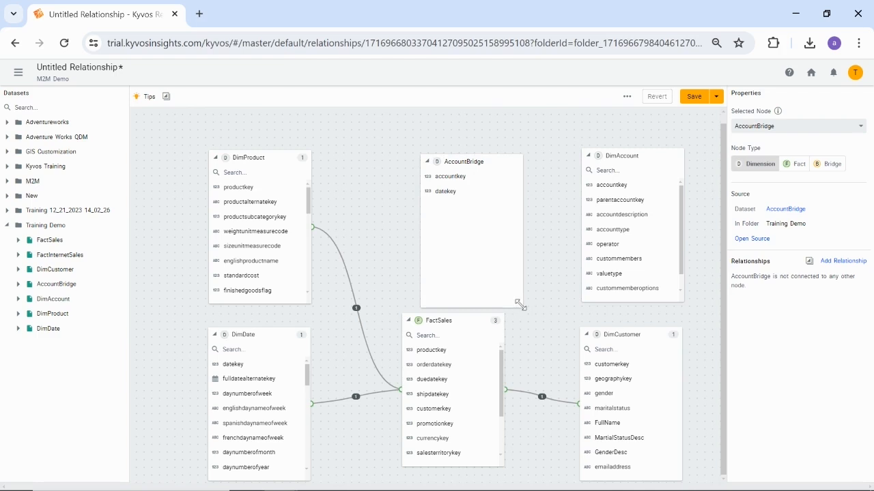
drag(517, 301, 513, 251)
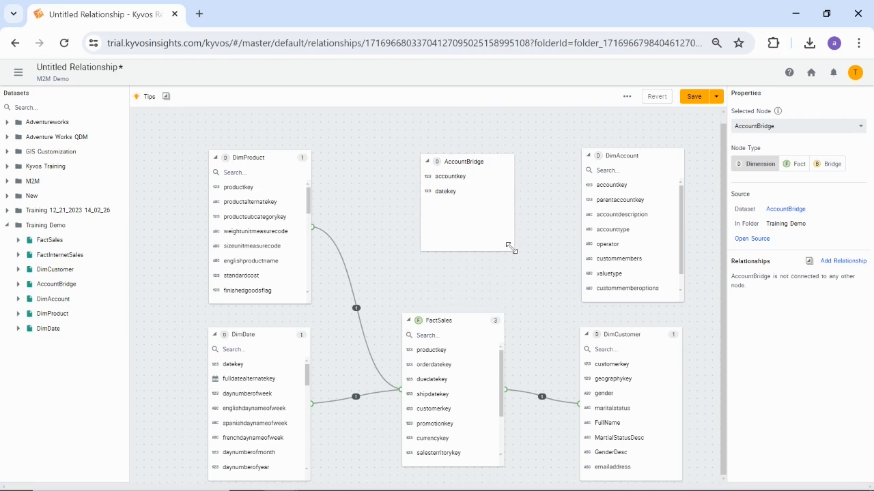
drag(498, 164, 475, 162)
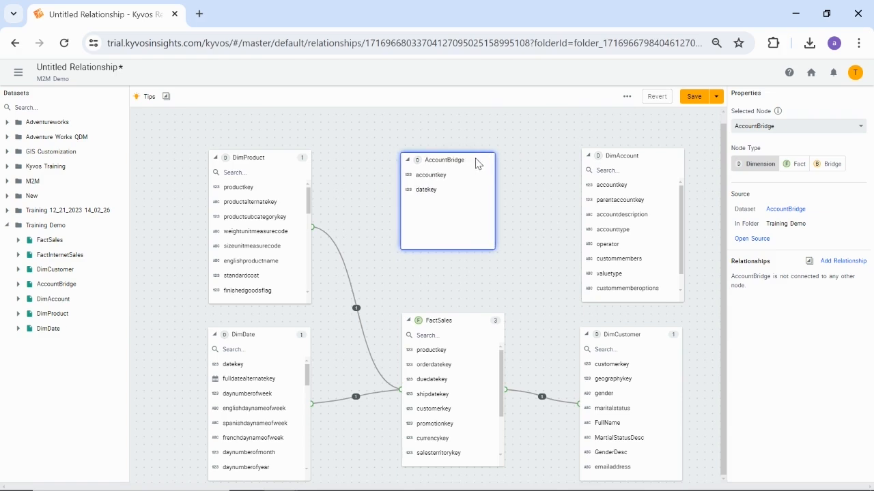
click(830, 165)
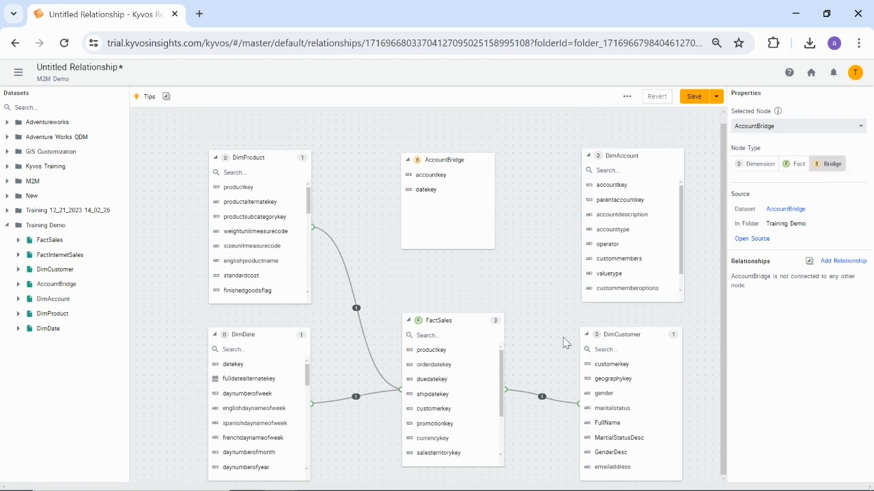
Link FactSales orderdatekey to AccountBridge datekey and AccountBridge accountkey to DimAccount accountkey, and show the bridge node's relationships
drag(434, 364, 617, 189)
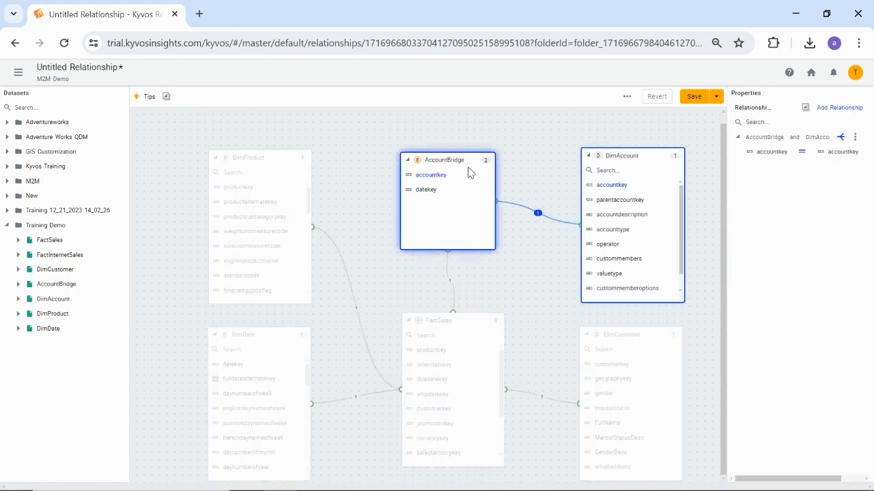
click(469, 202)
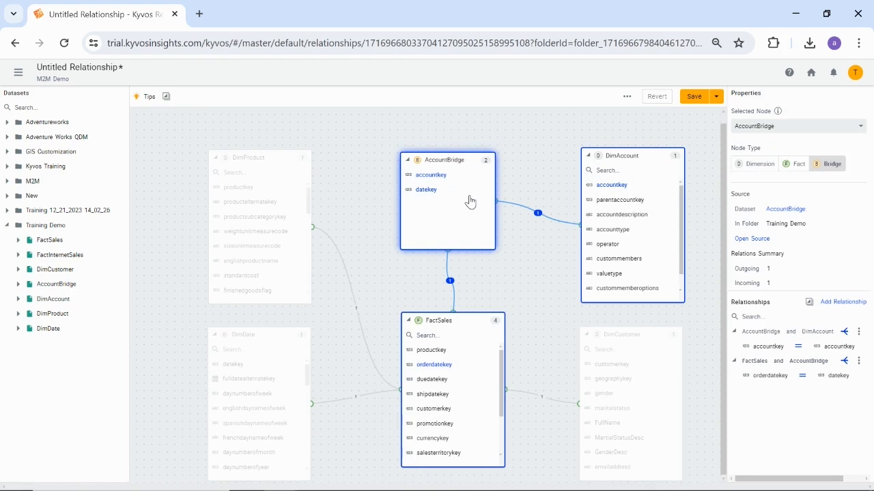